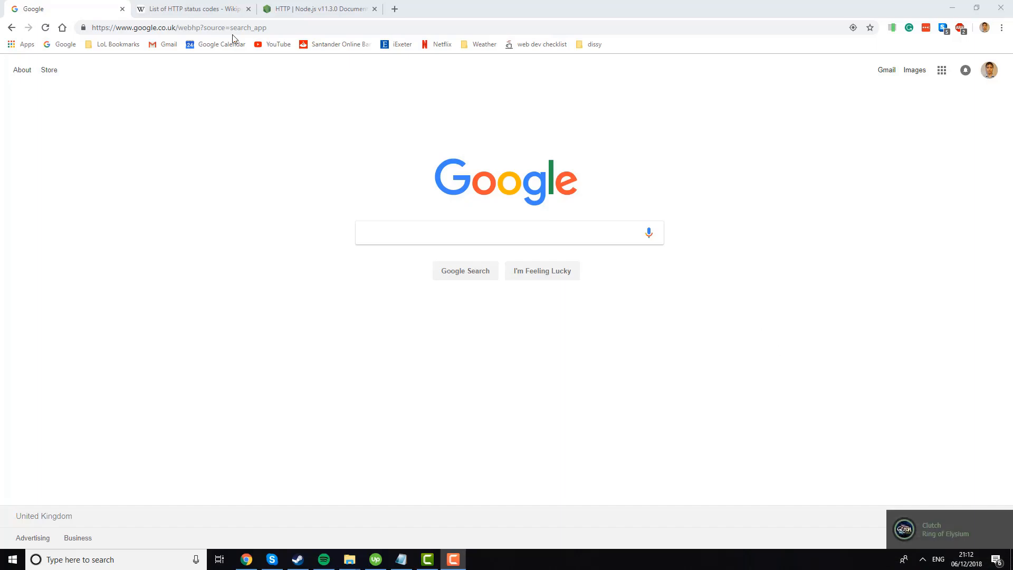
Switch to the Wikipedia status-code list and highlight the 200 OK status.
click(208, 6)
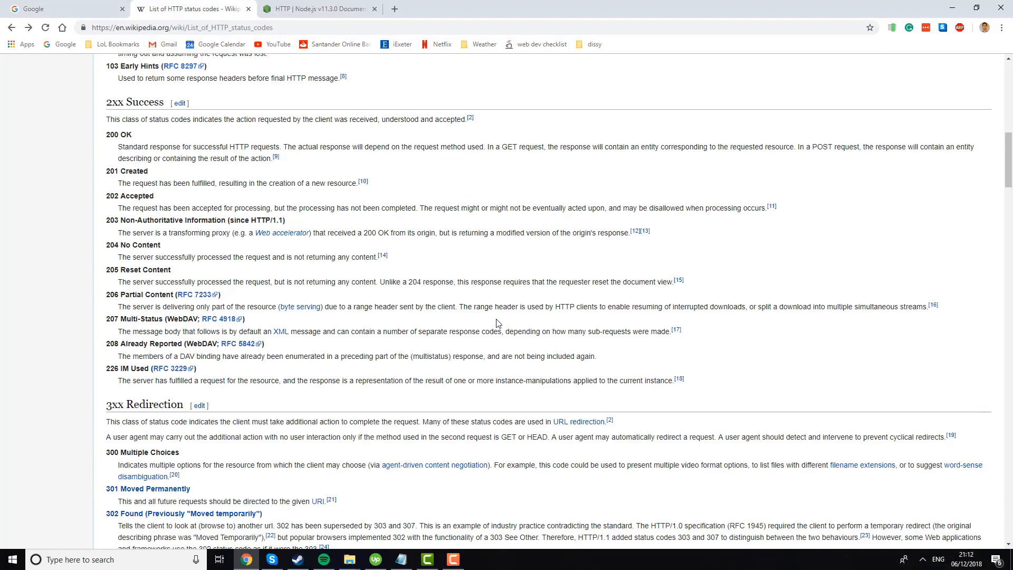
drag(106, 134, 156, 142)
scroll(155, 346, down, 3)
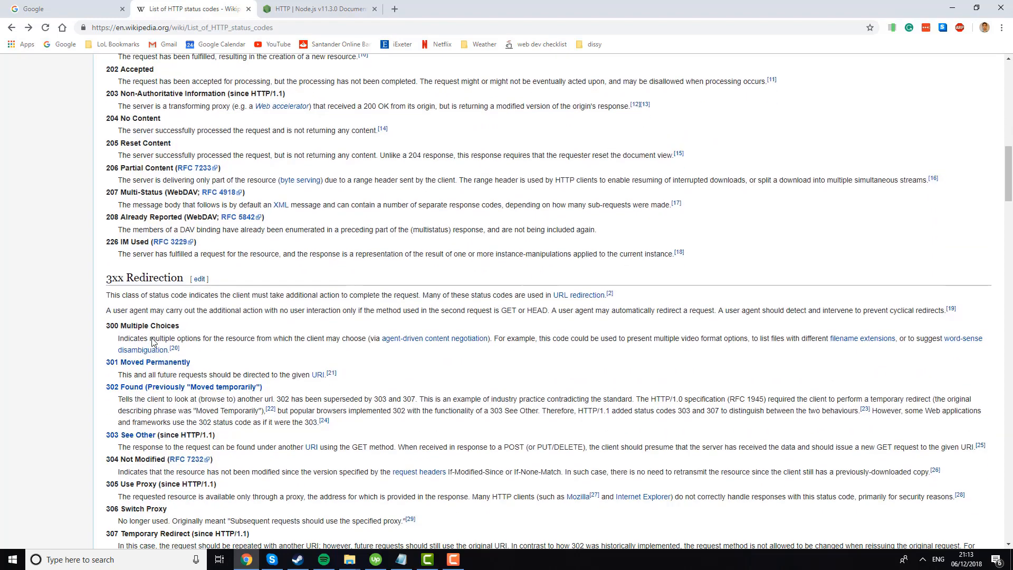
scroll(156, 345, down, 2)
scroll(182, 309, down, 1)
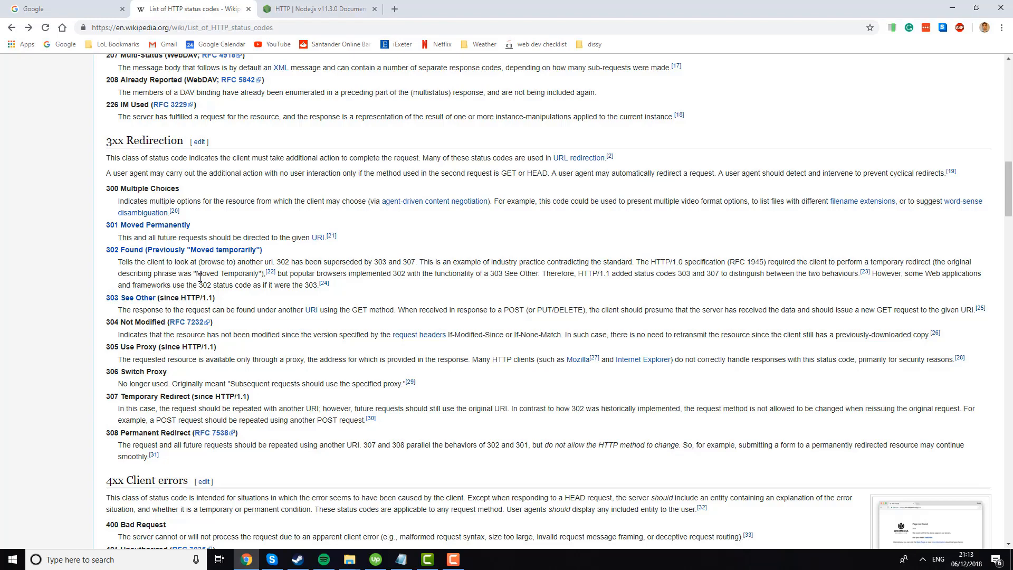
scroll(200, 279, down, 3)
scroll(200, 278, down, 2)
scroll(201, 279, down, 2)
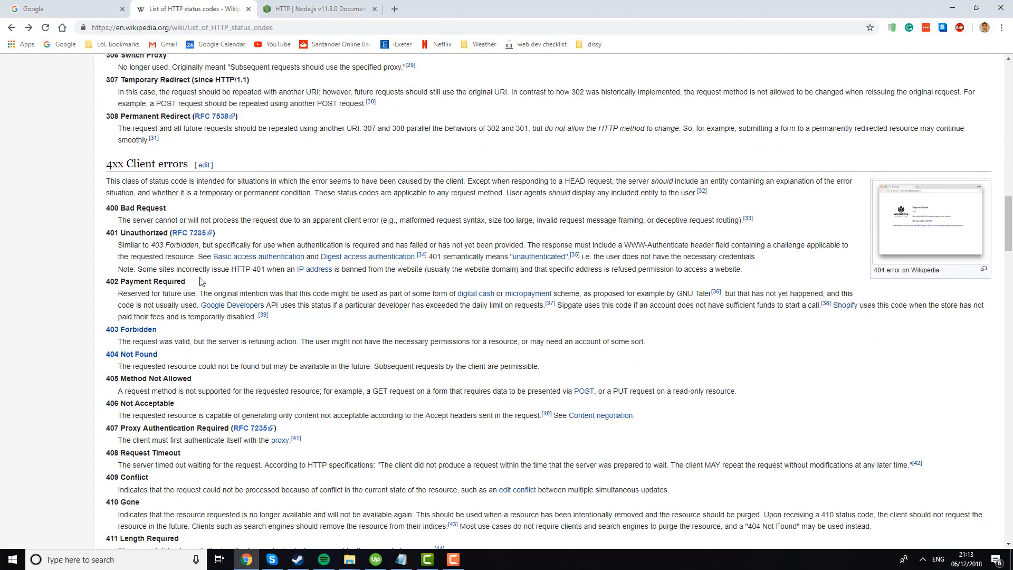
scroll(239, 276, down, 2)
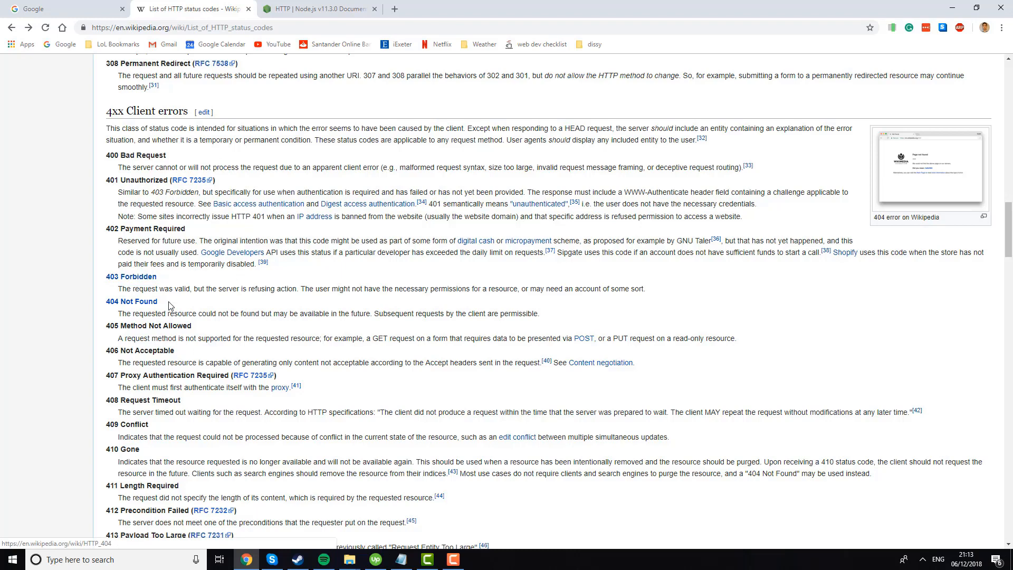
Highlight 404 Not Found, then 401 Unauthorized, clearing each selection afterwards.
drag(170, 303, 105, 305)
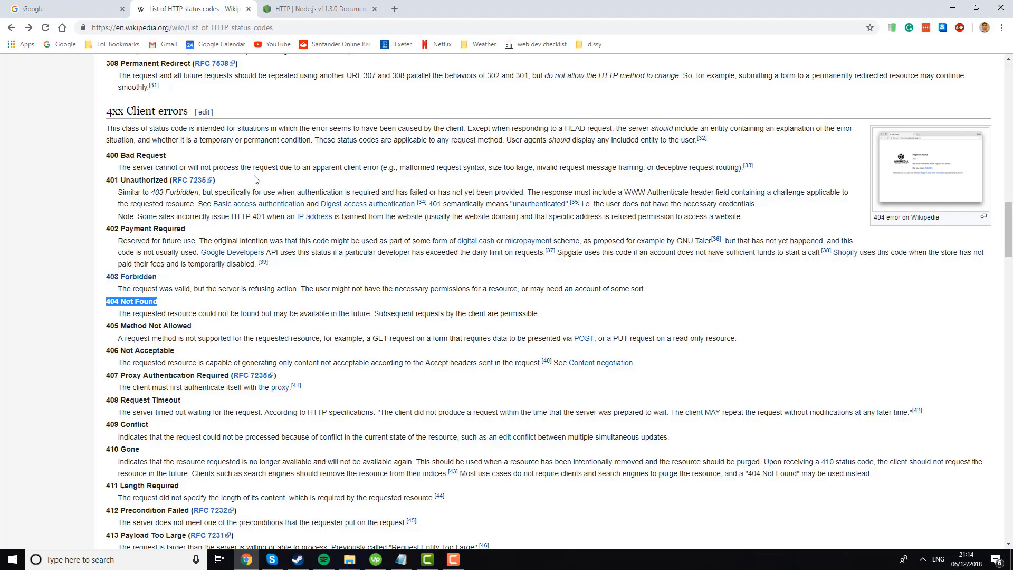
drag(257, 181, 107, 131)
click(103, 194)
drag(110, 180, 169, 180)
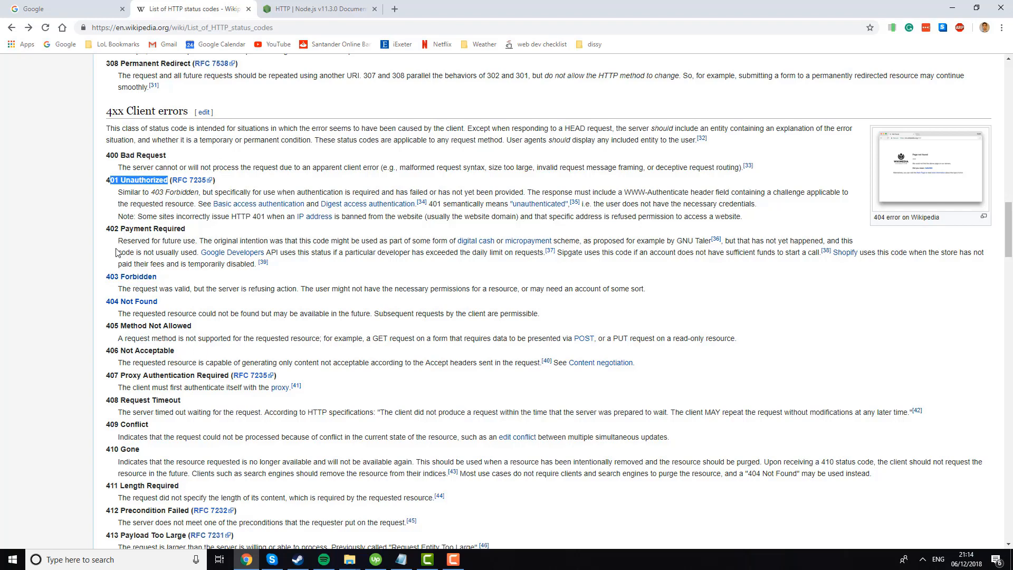
click(179, 158)
Highlight the whole 400 Bad Request heading line.
triple_click(143, 135)
click(101, 156)
double_click(126, 155)
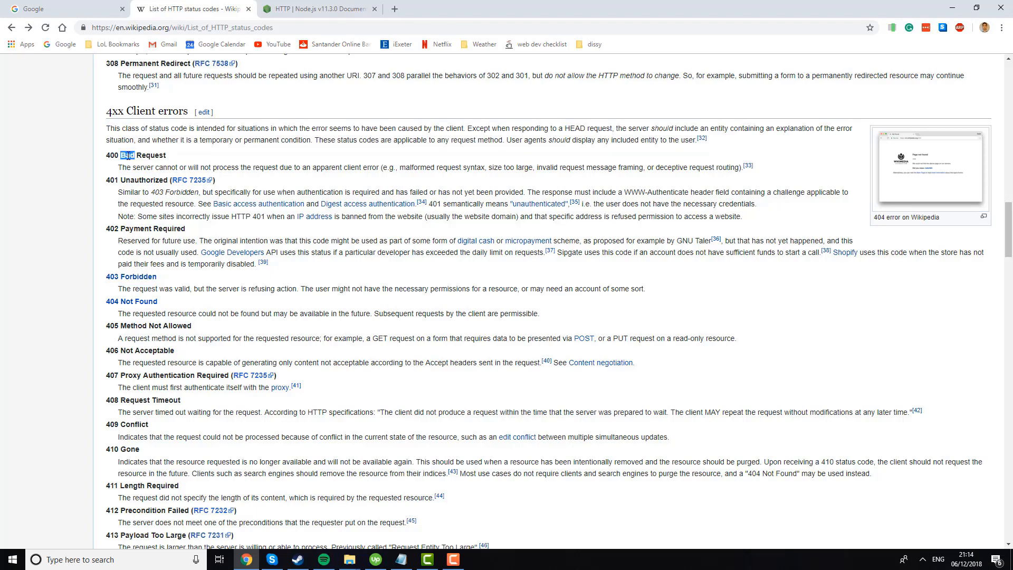
click(127, 156)
scroll(53, 274, down, 10)
scroll(53, 274, down, 5)
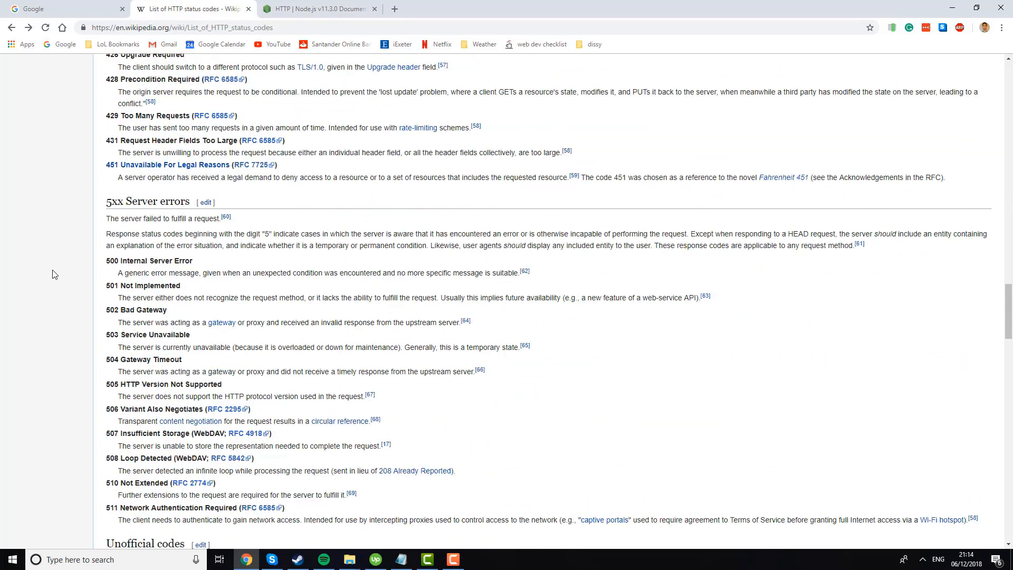
scroll(53, 274, down, 2)
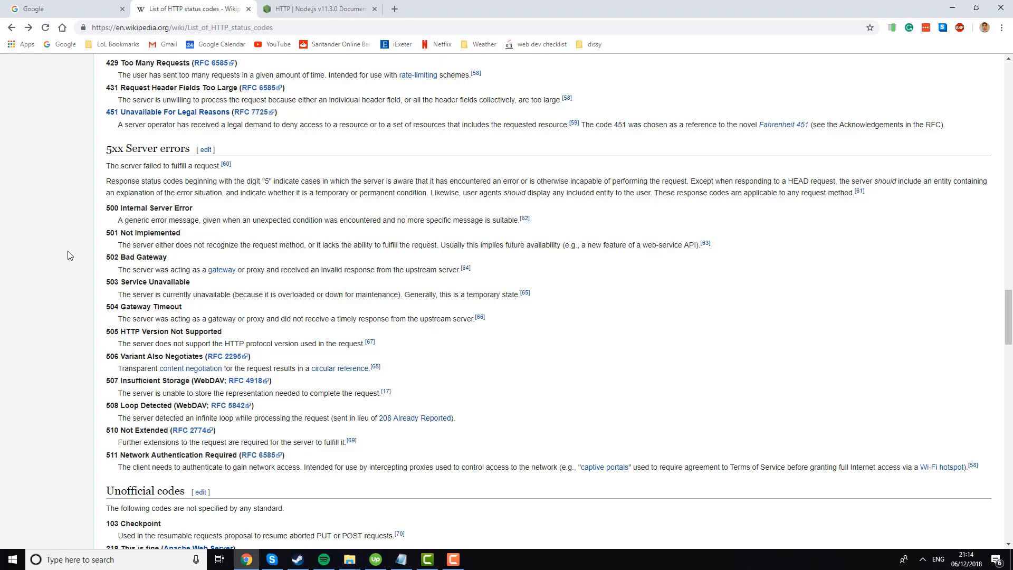
Highlight the 500 Internal Server Error heading in the 5xx Server errors section.
mouse_move(197, 208)
mouse_down()
mouse_move(87, 204)
mouse_move(192, 208)
mouse_up()
click(99, 212)
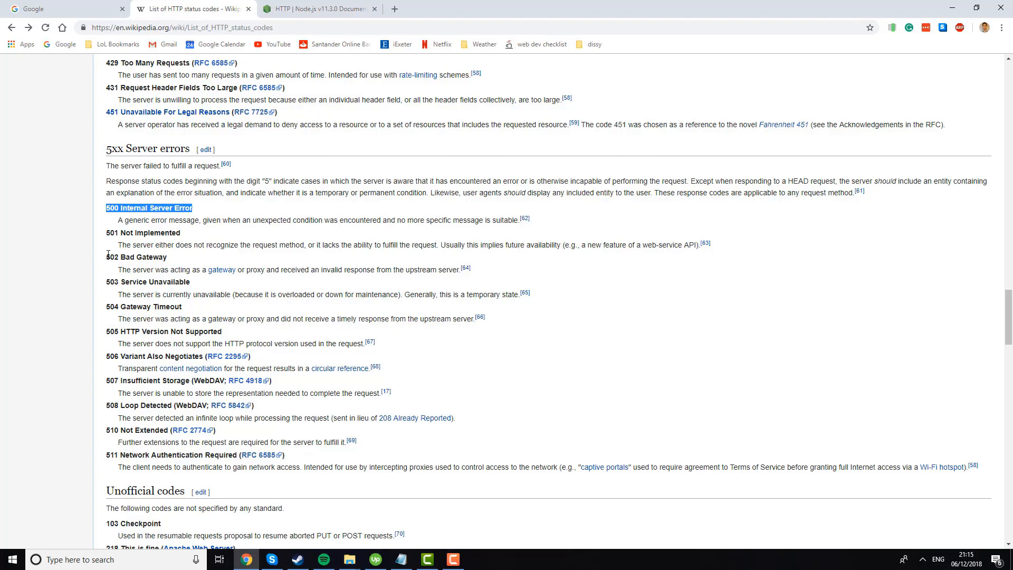
Switch to the Node.js HTTP docs and highlight the writeHead call, then its status code 200.
click(316, 8)
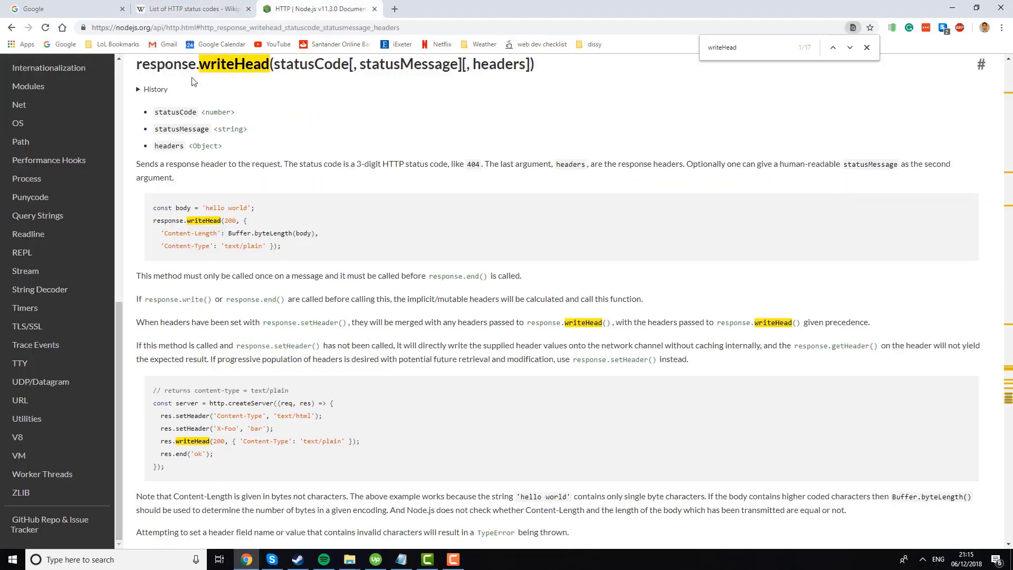
scroll(192, 82, up, 2)
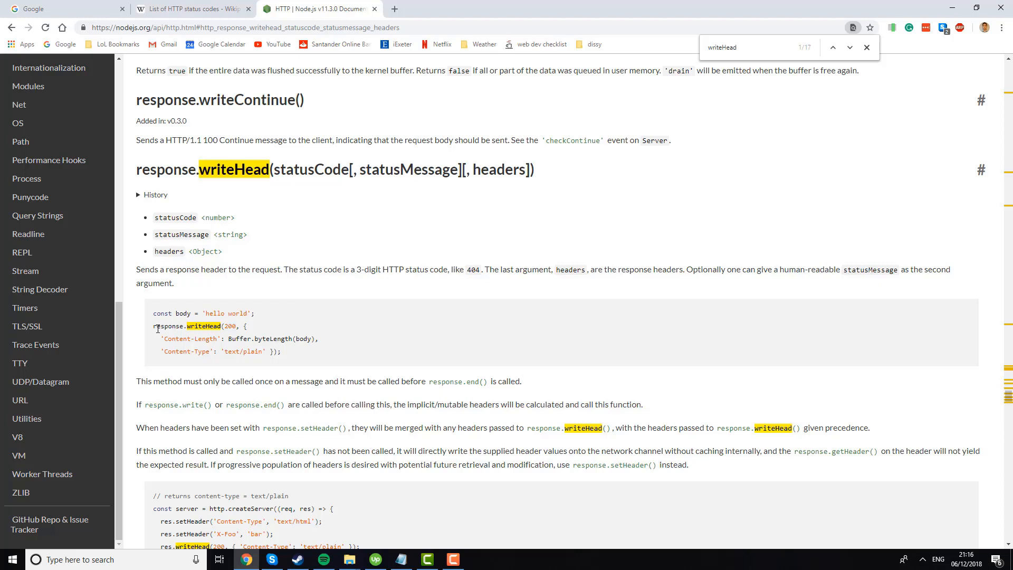
mouse_move(152, 326)
mouse_down()
mouse_move(241, 336)
mouse_move(292, 356)
mouse_up()
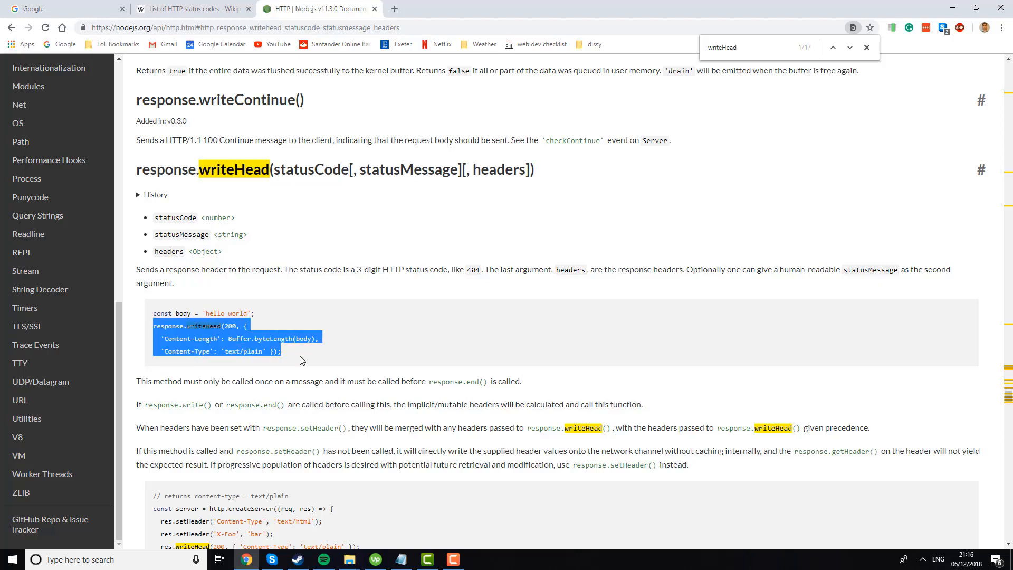
click(299, 360)
double_click(229, 326)
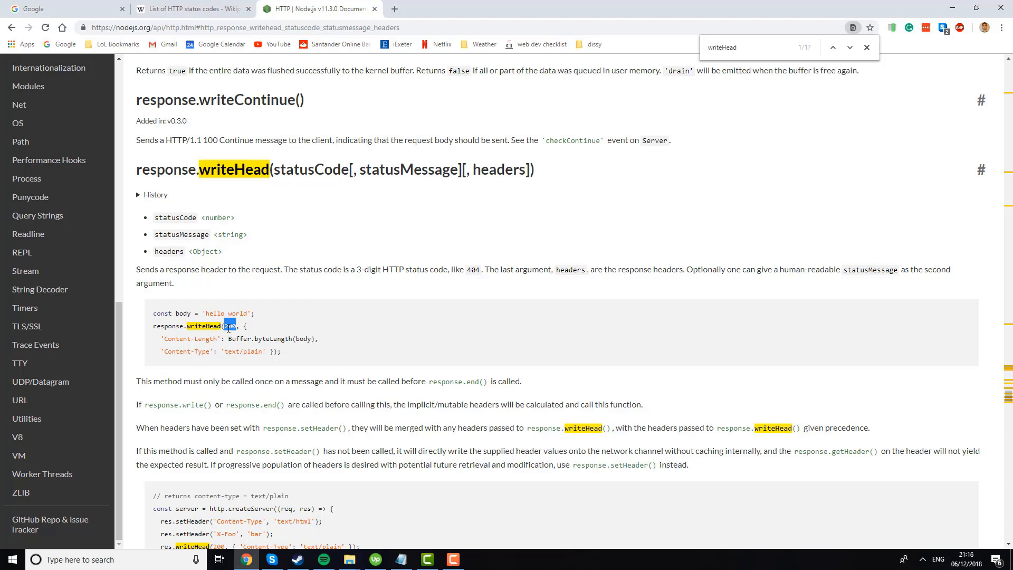
Highlight the headers object in the writeHead example, then the status code 200 again.
click(194, 9)
click(316, 9)
drag(243, 325, 275, 350)
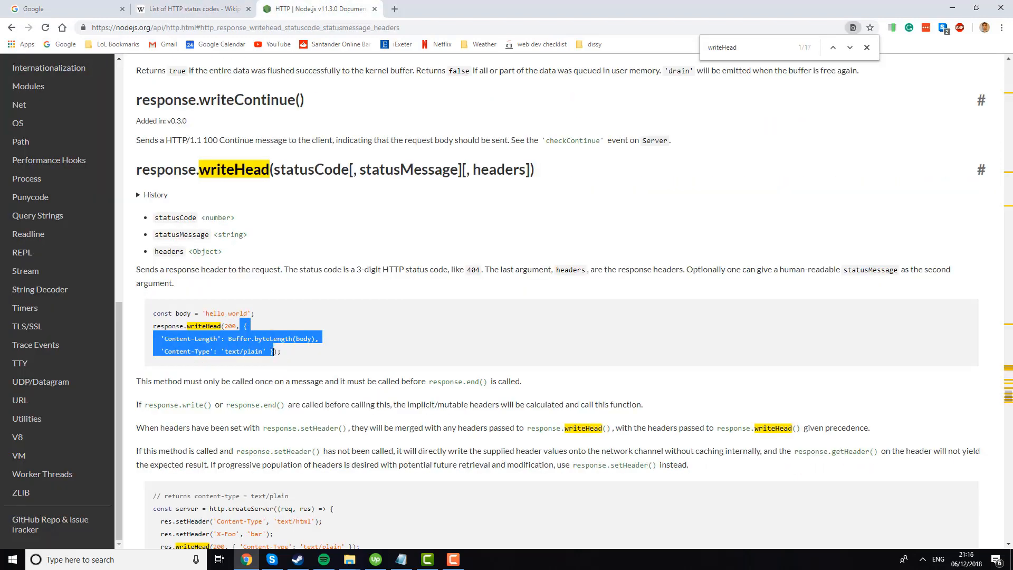
click(364, 343)
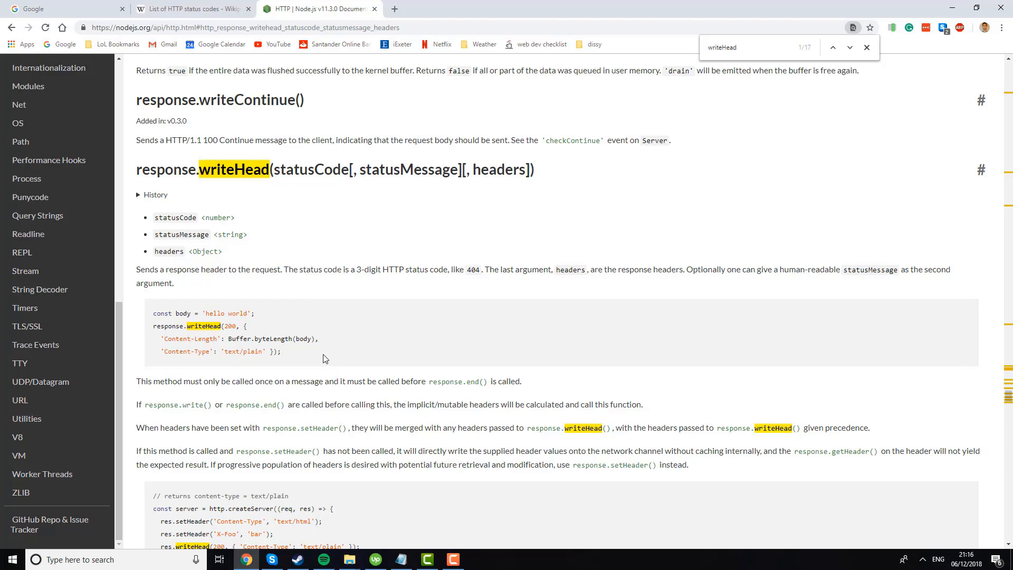
double_click(230, 325)
Highlight the Content-Type header line in the example, then clear the selection.
drag(157, 354, 249, 352)
click(266, 368)
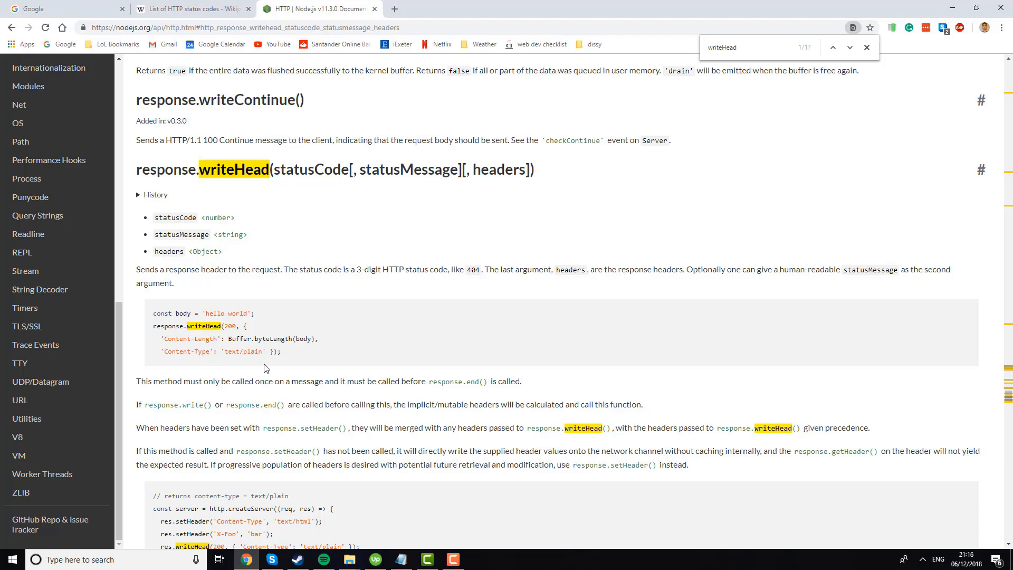